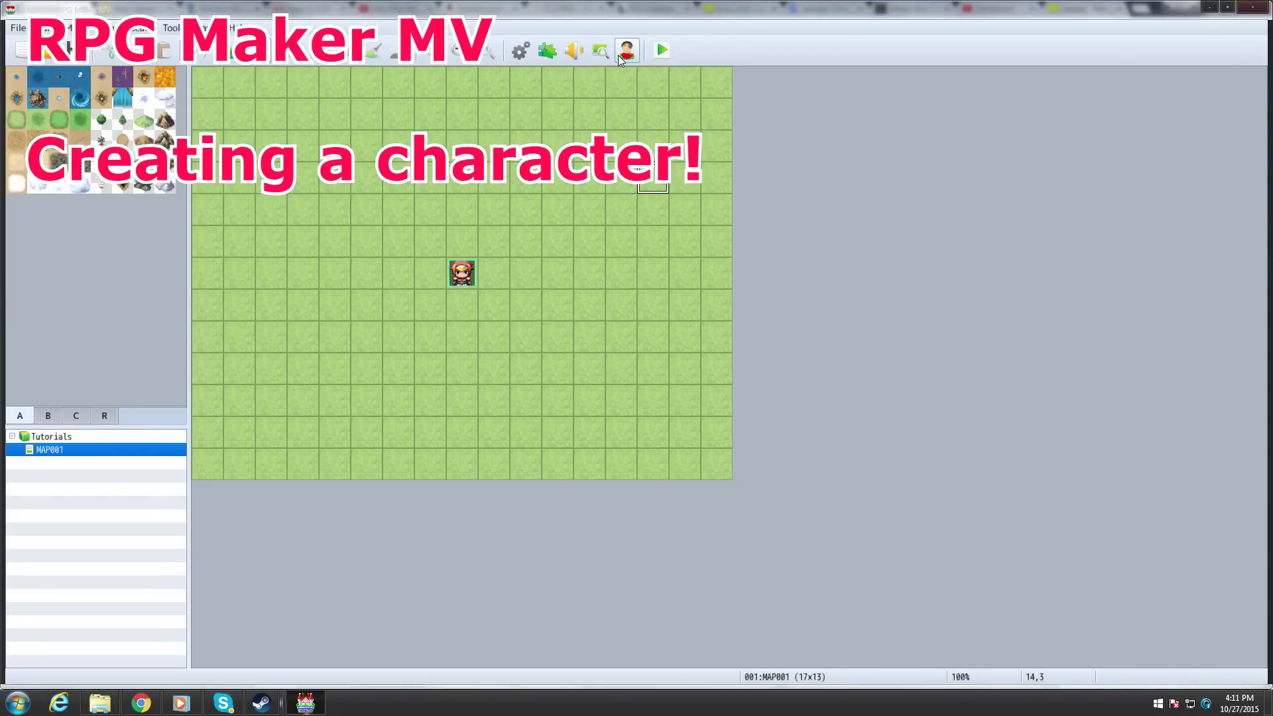
- Launch the Character Generator from the toolbar, showing the default male character
click(626, 52)
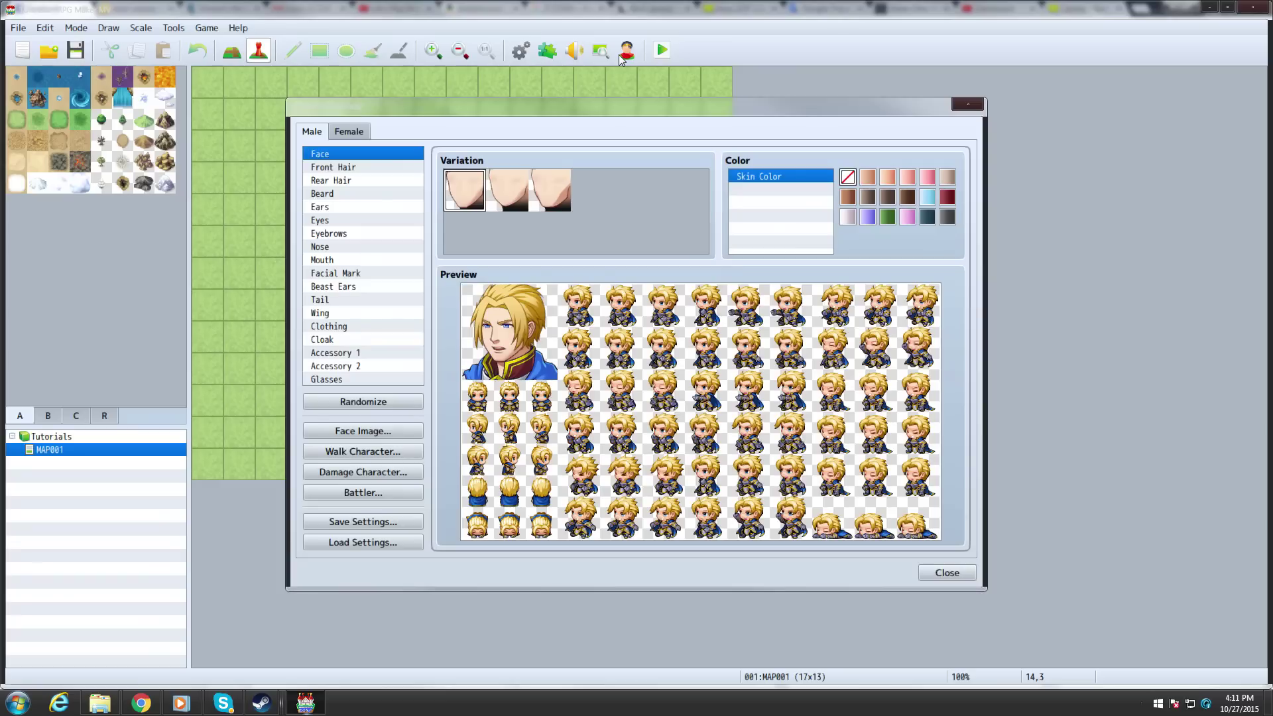
- Give the male character new front and rear hair, a different eye style and a mouth
click(334, 166)
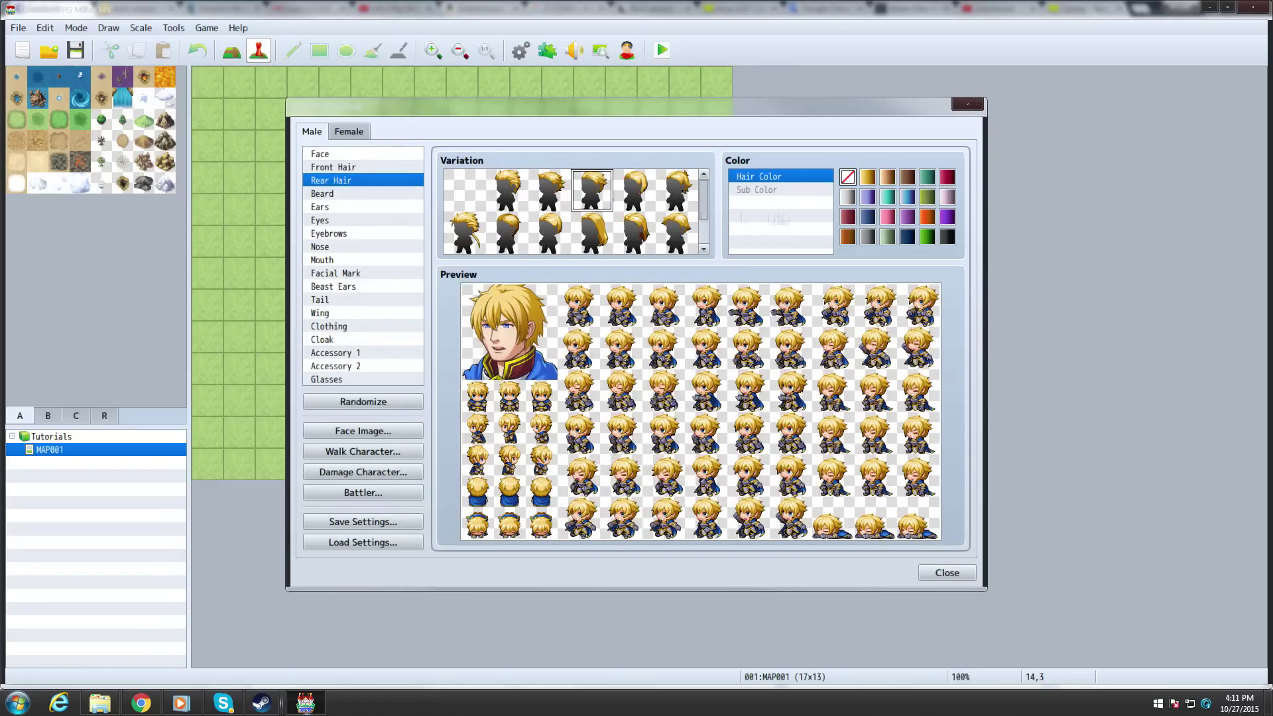
click(343, 180)
click(319, 206)
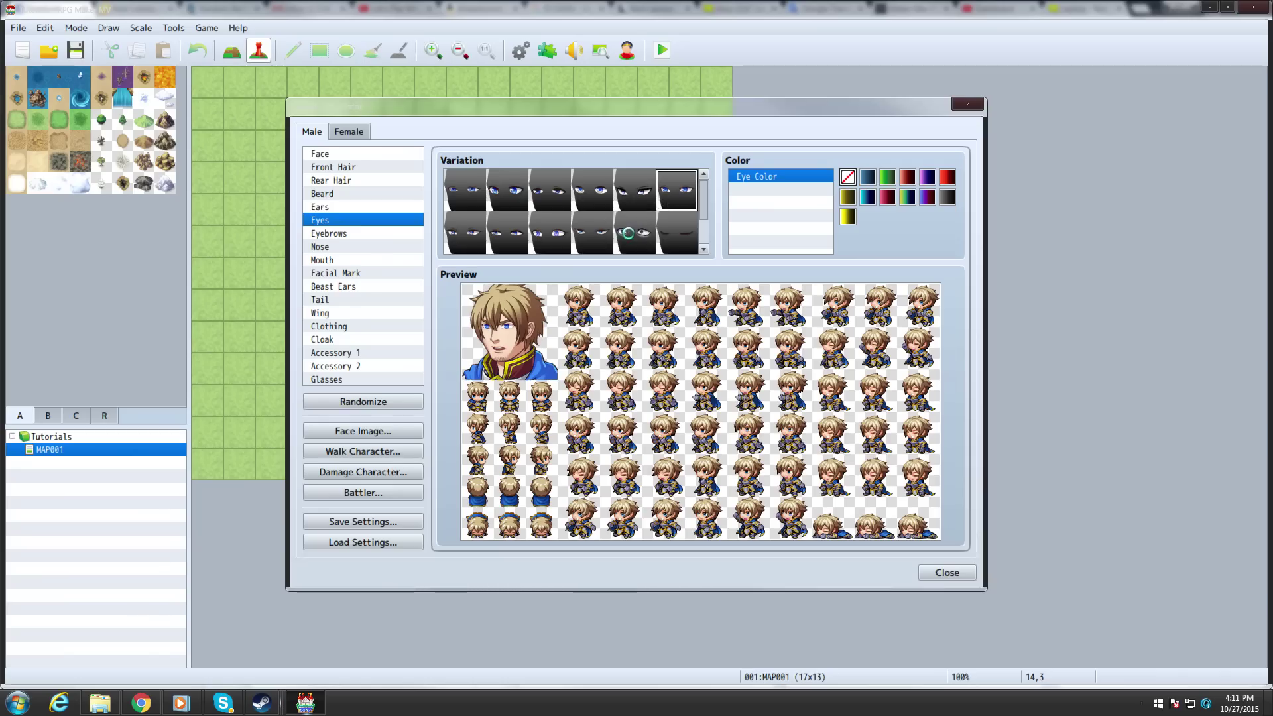
click(465, 192)
click(329, 233)
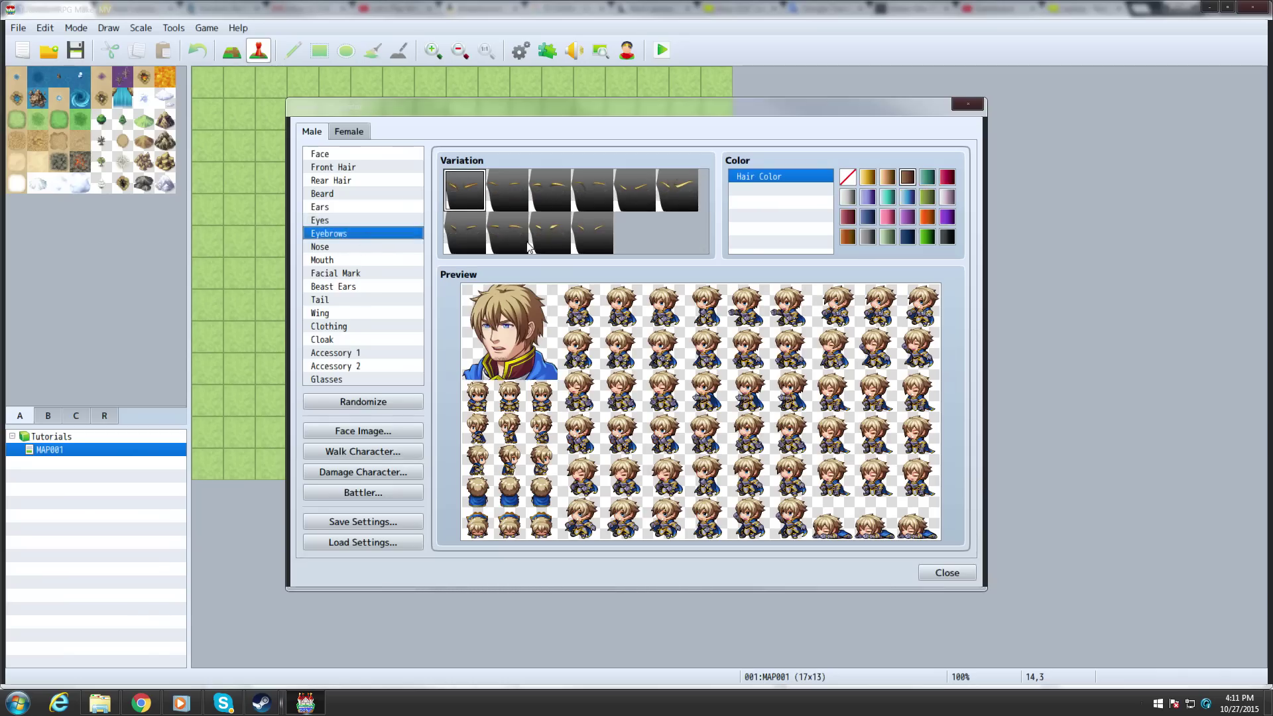
click(322, 260)
click(591, 191)
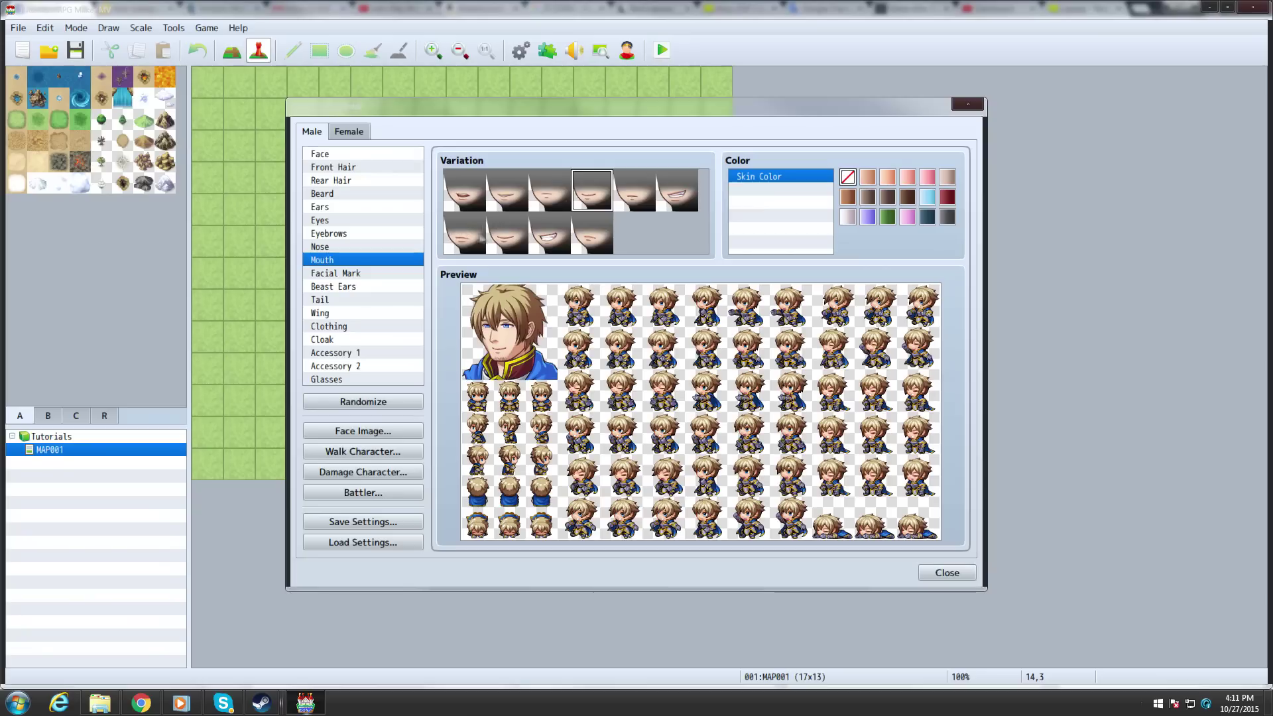
- Try and remove facial marks, browse ears, tail and glasses, then view the battler sprite sheet
click(468, 234)
click(334, 273)
click(507, 190)
click(591, 191)
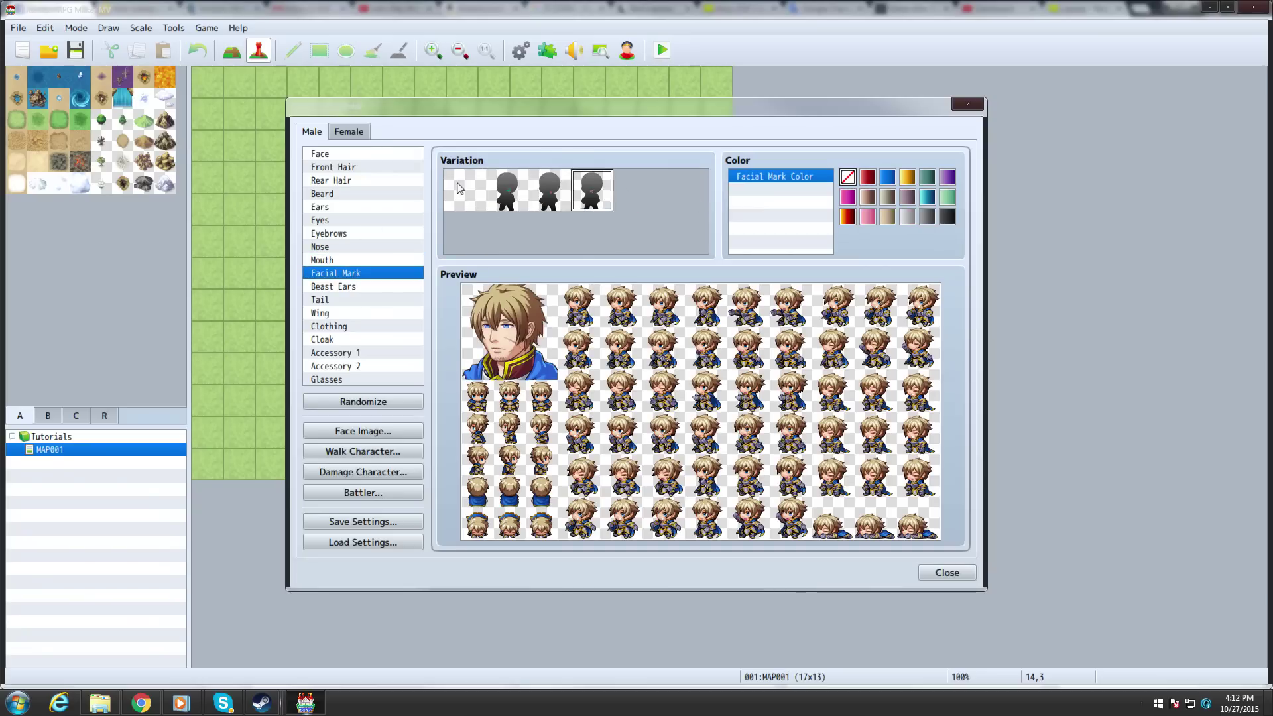
click(465, 192)
click(333, 287)
click(320, 300)
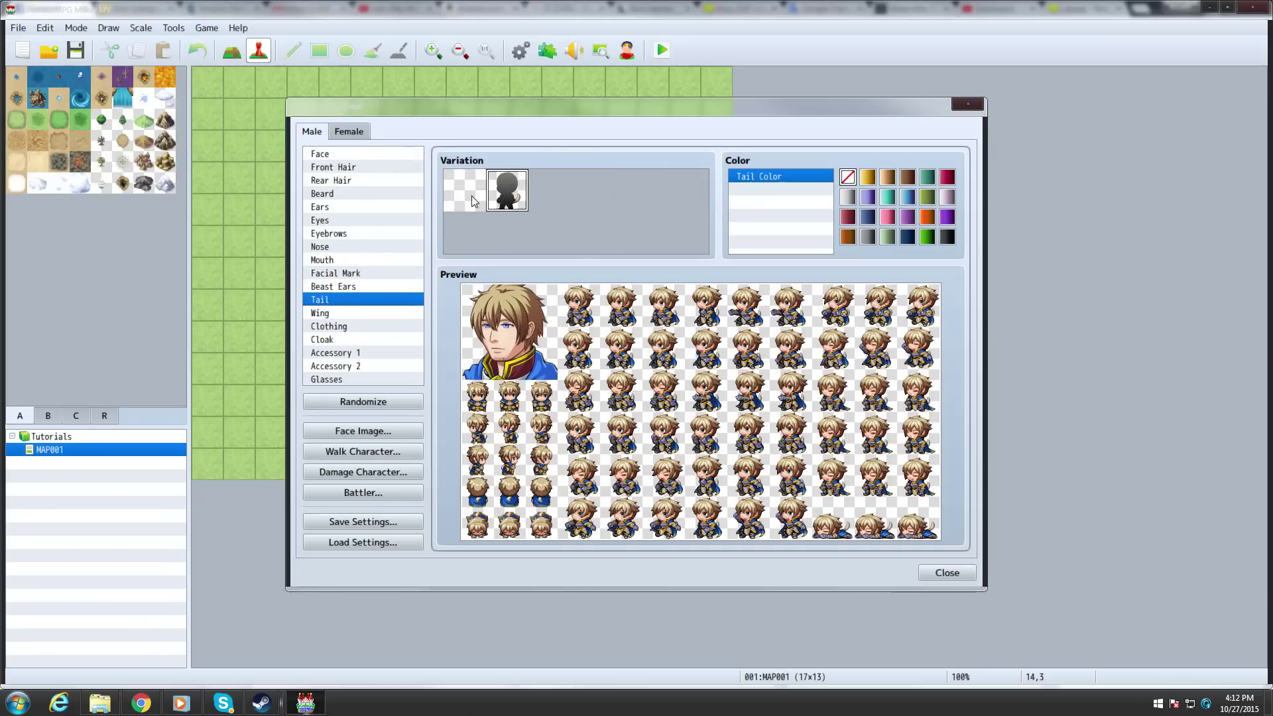
click(327, 378)
click(363, 493)
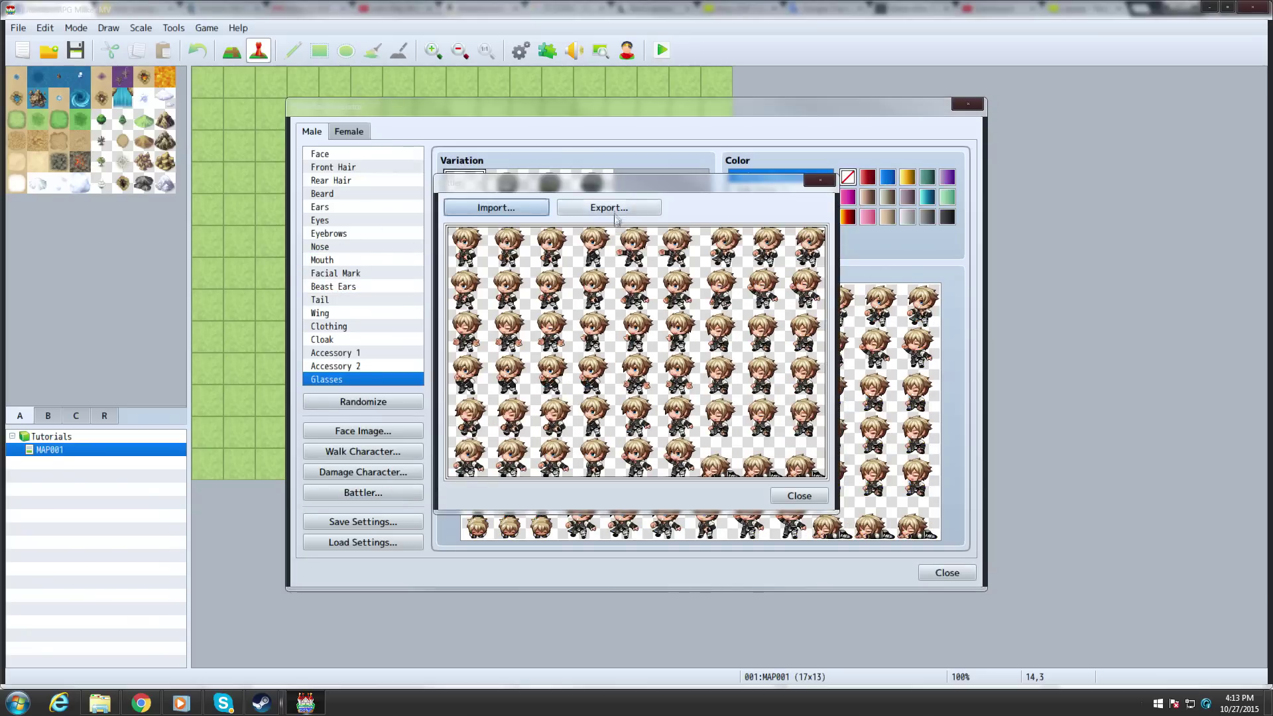
- Export the battler sheet as MyCharacter into the img/sv_actors folder
click(610, 208)
text(MyCharacter)
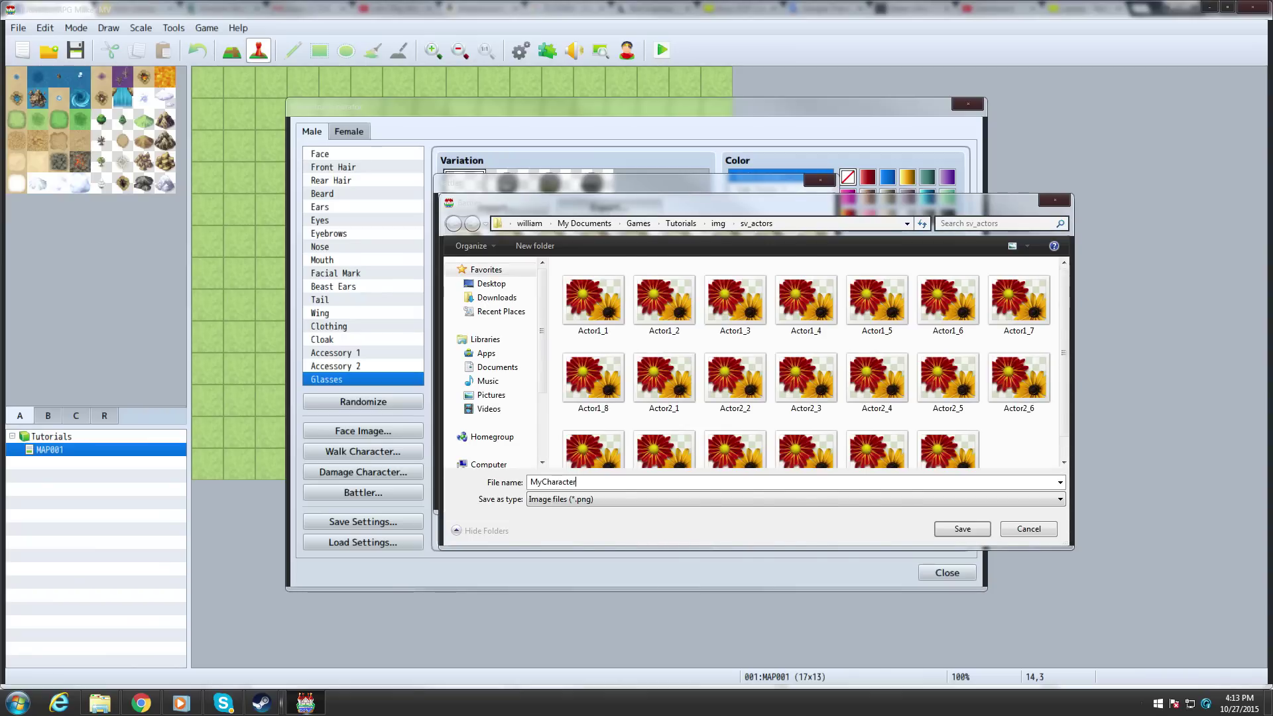
key(Return)
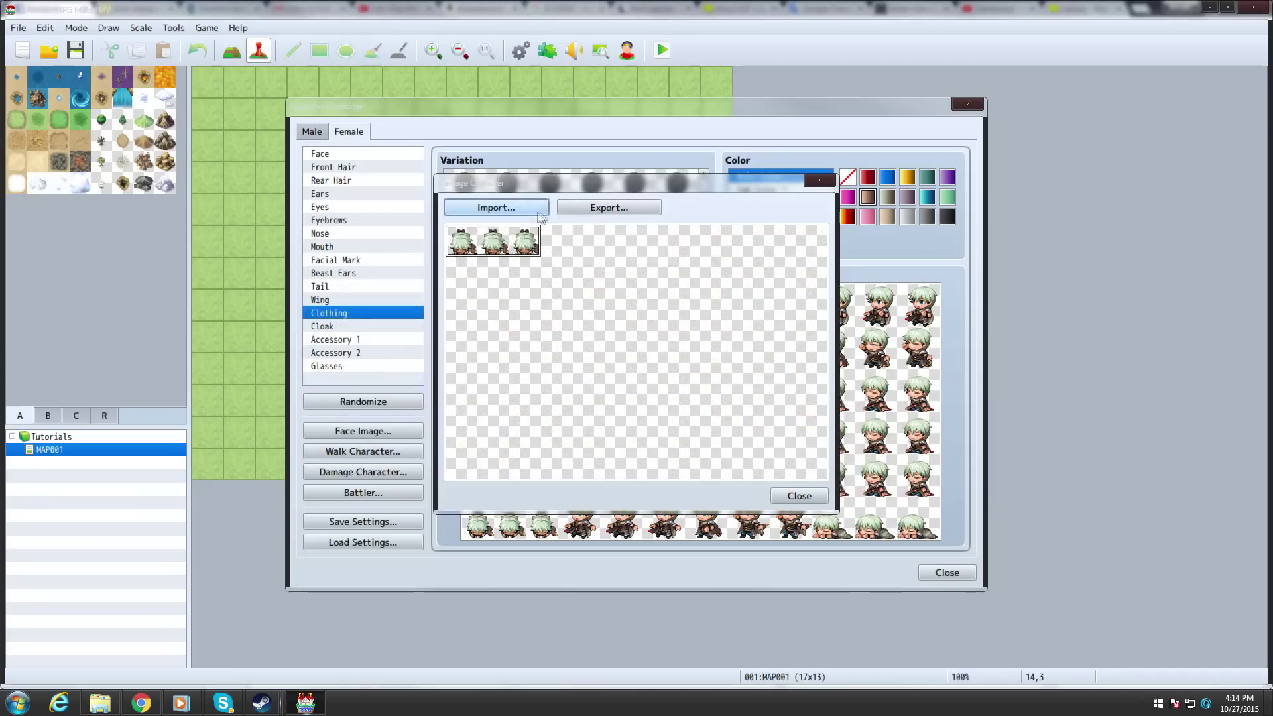
- Import the existing custom character sheet and place the green-haired sprites beside its sprites
click(496, 207)
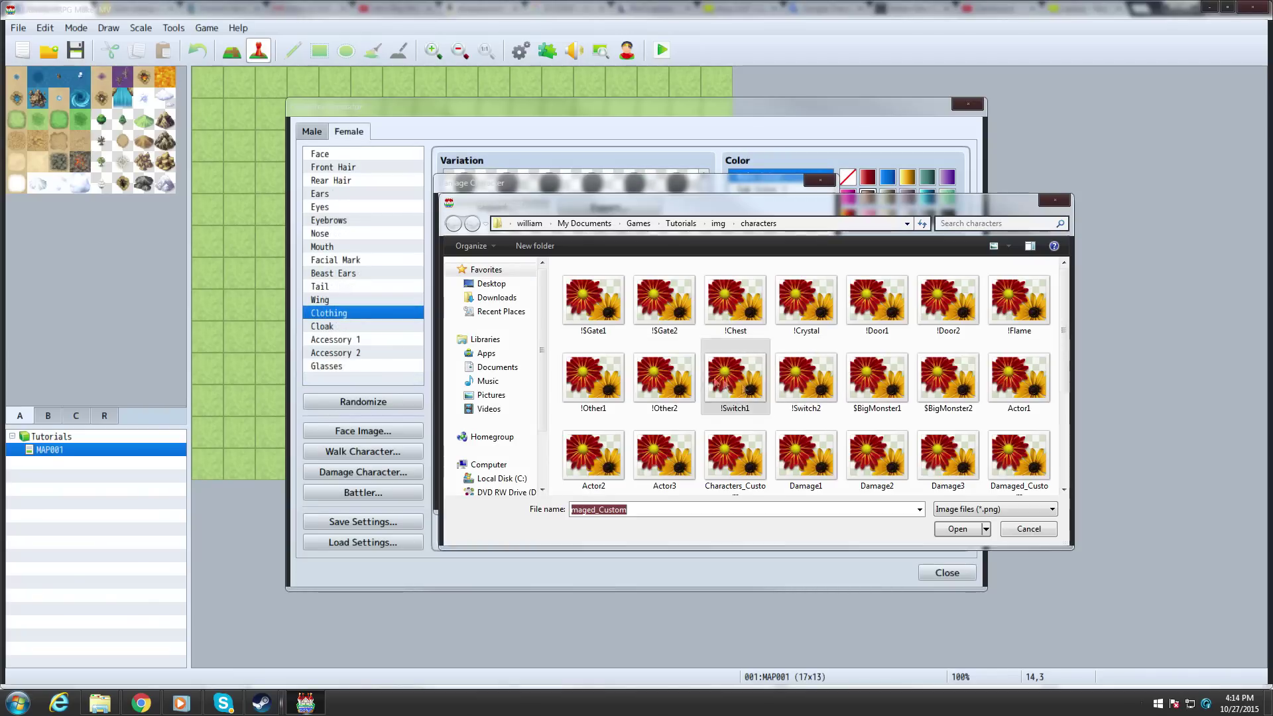
click(958, 529)
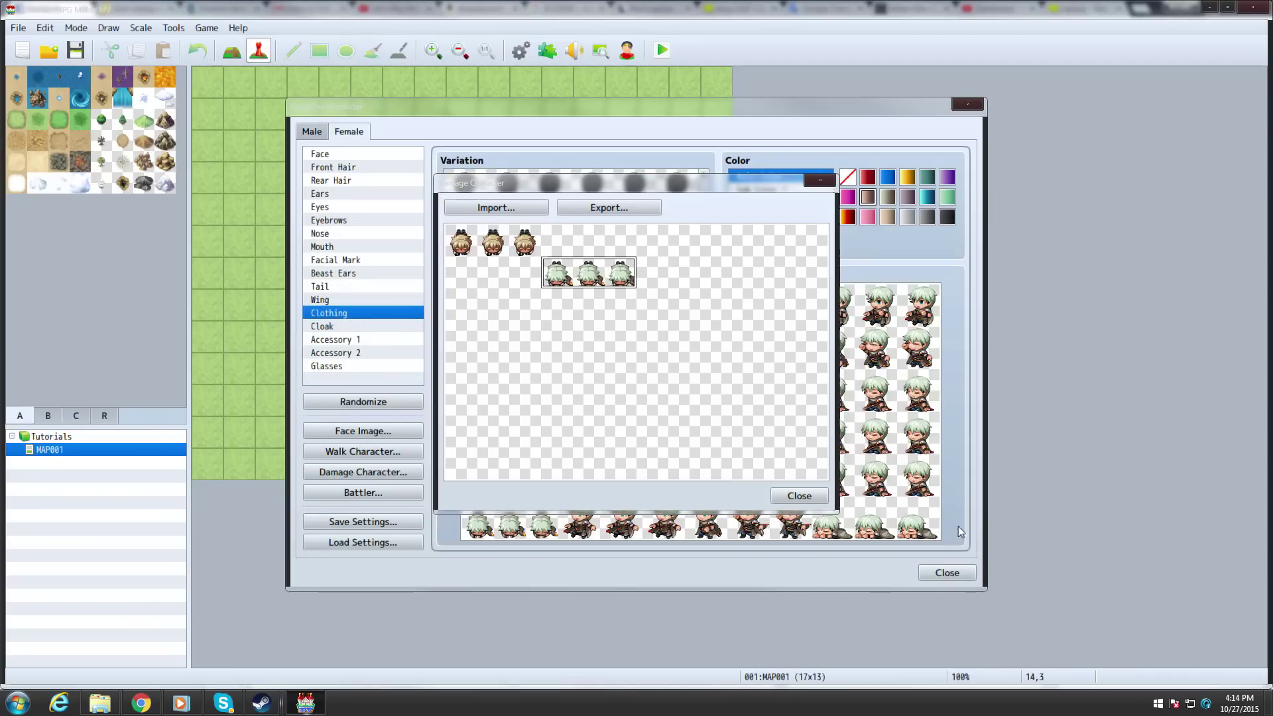
drag(520, 282, 506, 280)
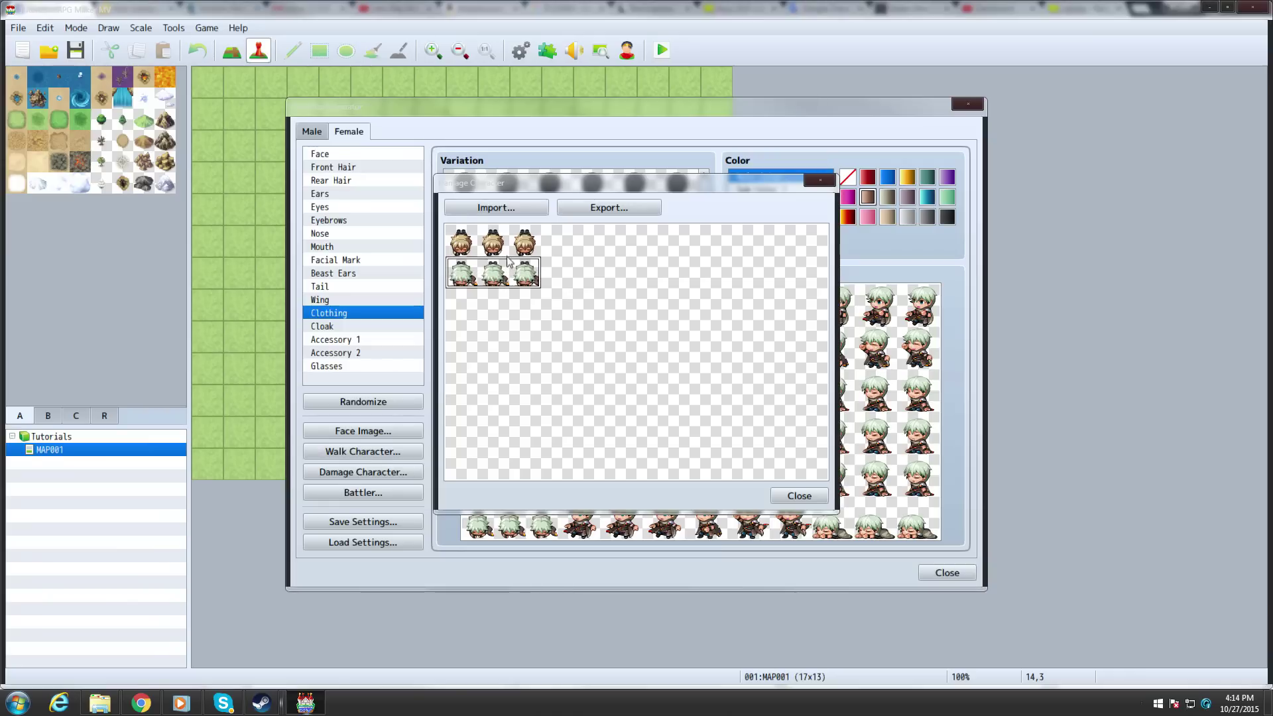
drag(507, 274, 597, 244)
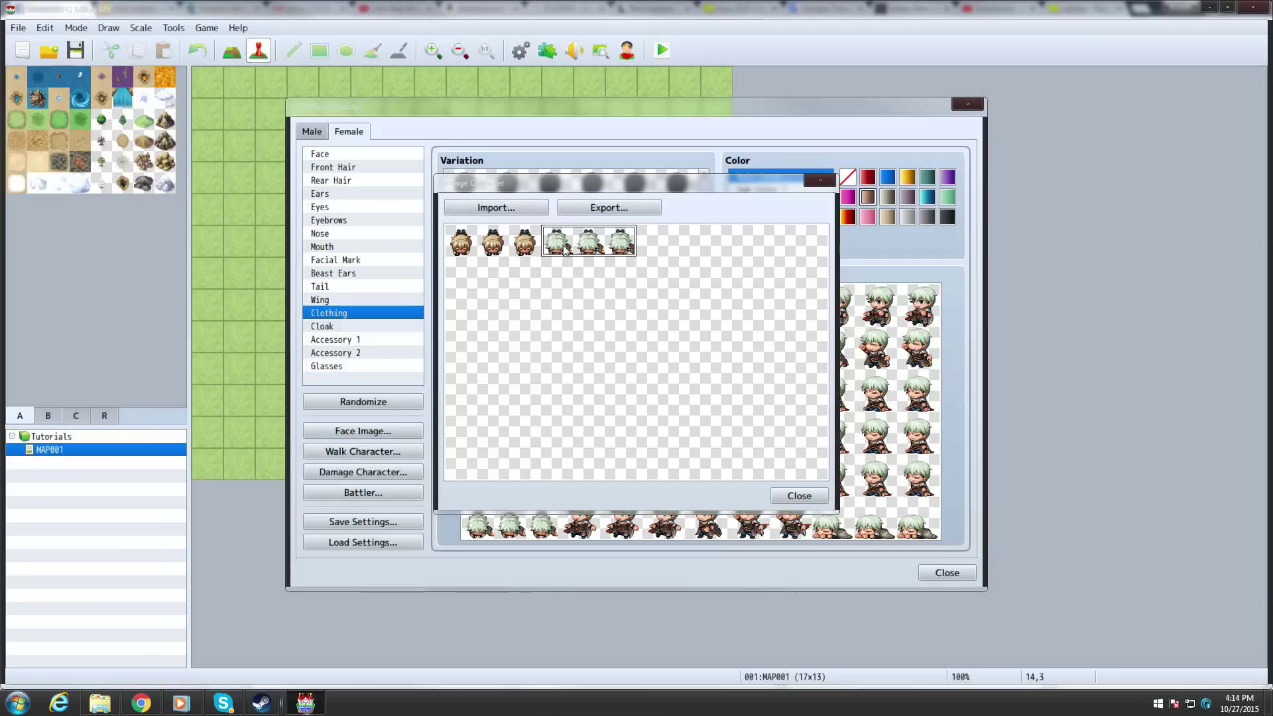
- Stretch the green-haired block across the sheet and export it over Characters_Custom.png
click(591, 202)
key(Return)
key(Left)
key(Return)
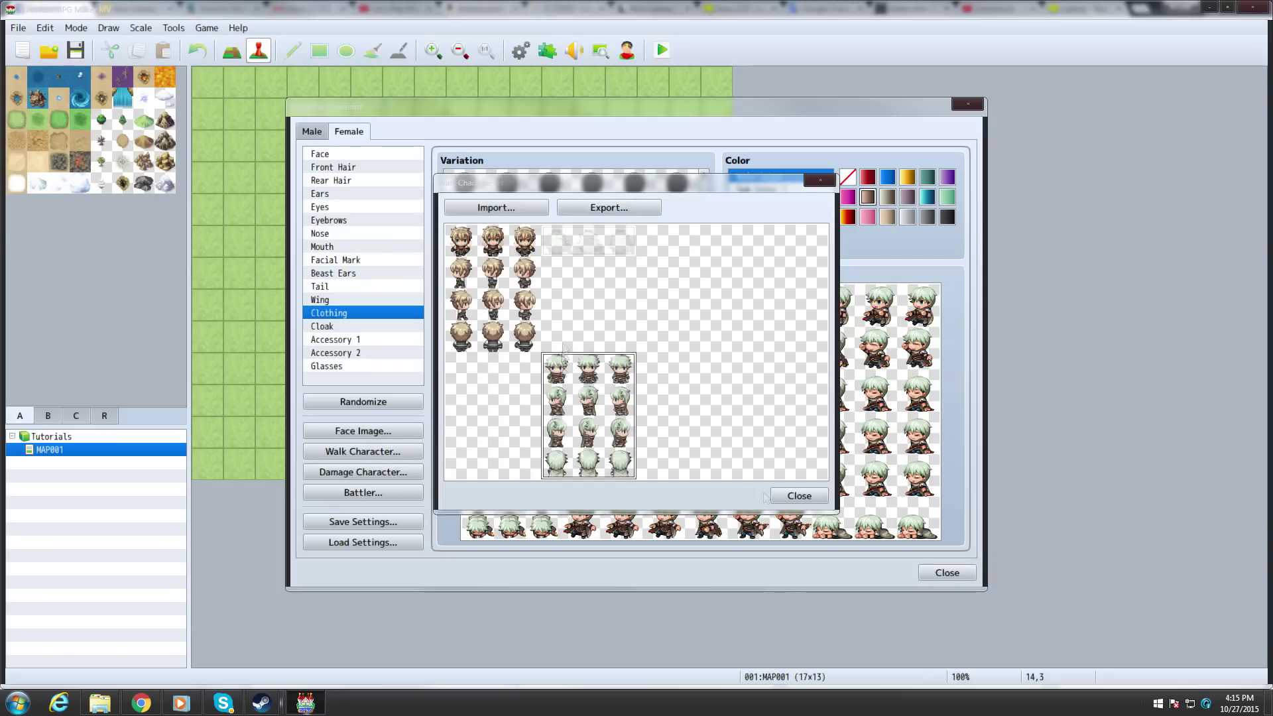
drag(597, 418, 635, 359)
click(609, 207)
click(962, 529)
click(669, 352)
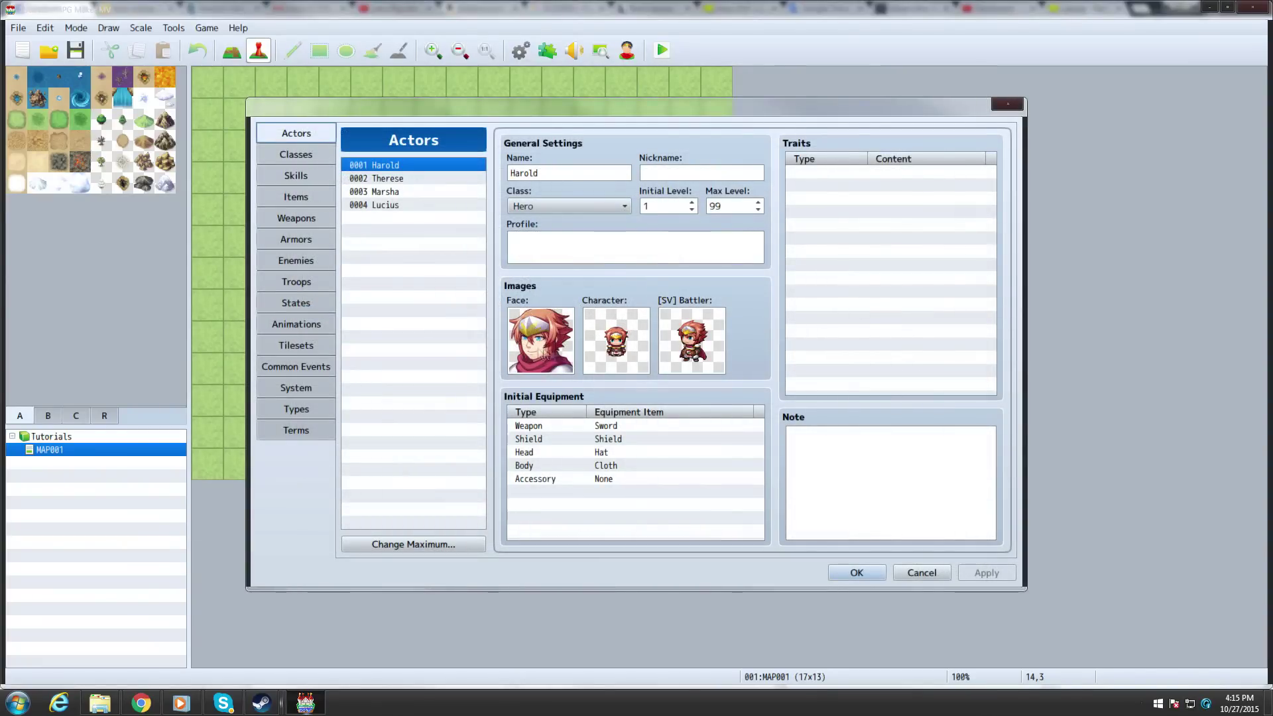
- Set the maximum number of actors to 6 and select the empty actor 0005
double_click(540, 341)
key(Escape)
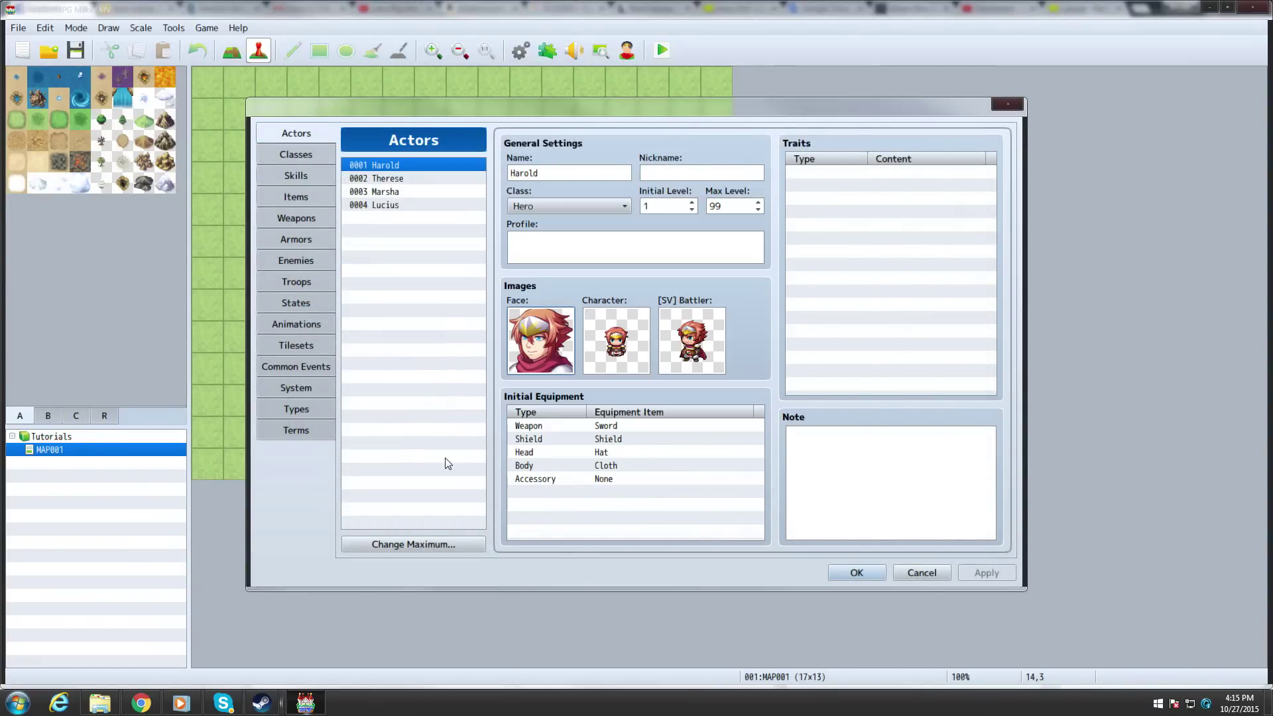
click(422, 543)
text(6)
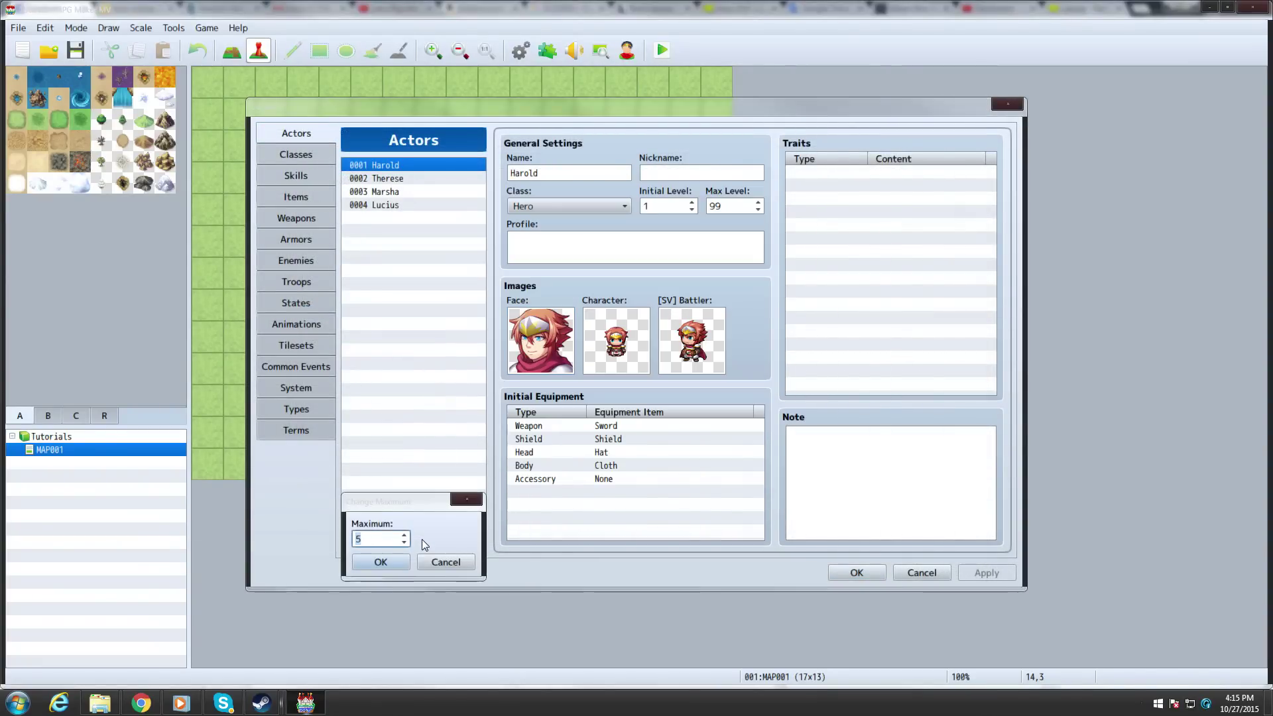
key(Return)
click(392, 218)
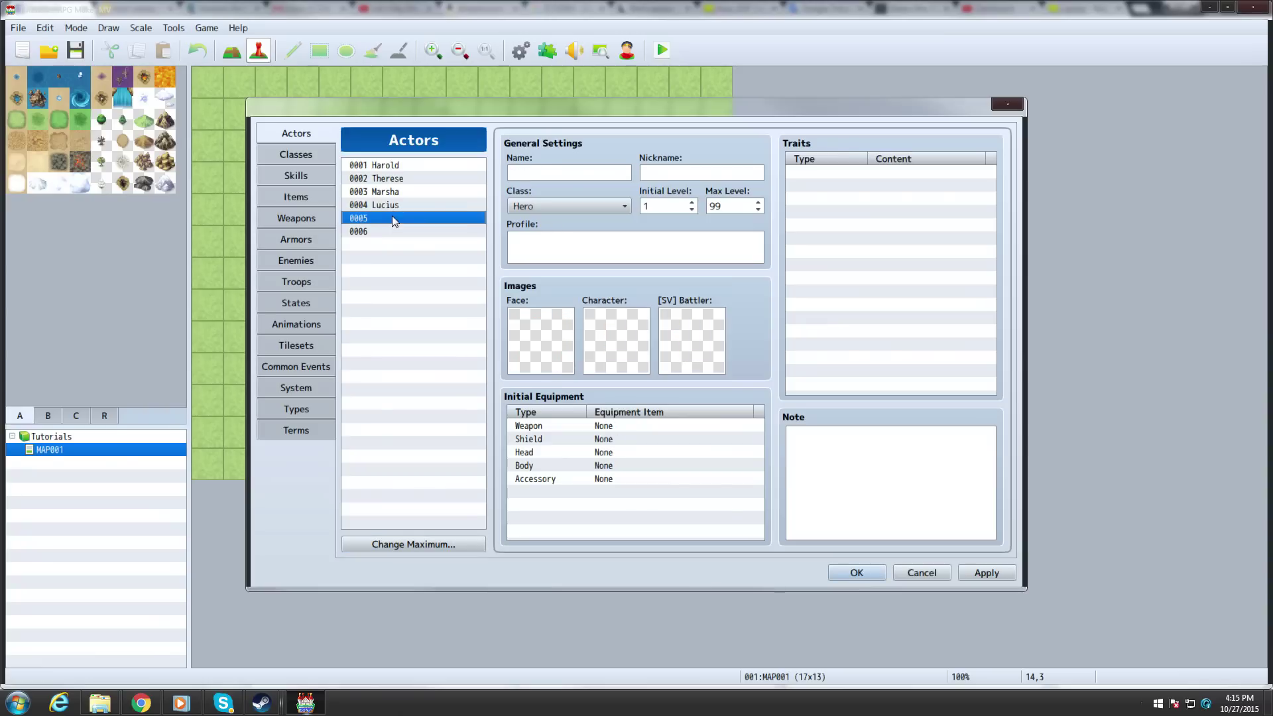
- Name actor 0005 Stan and bring up the face image picker for him
click(573, 177)
text(Stan)
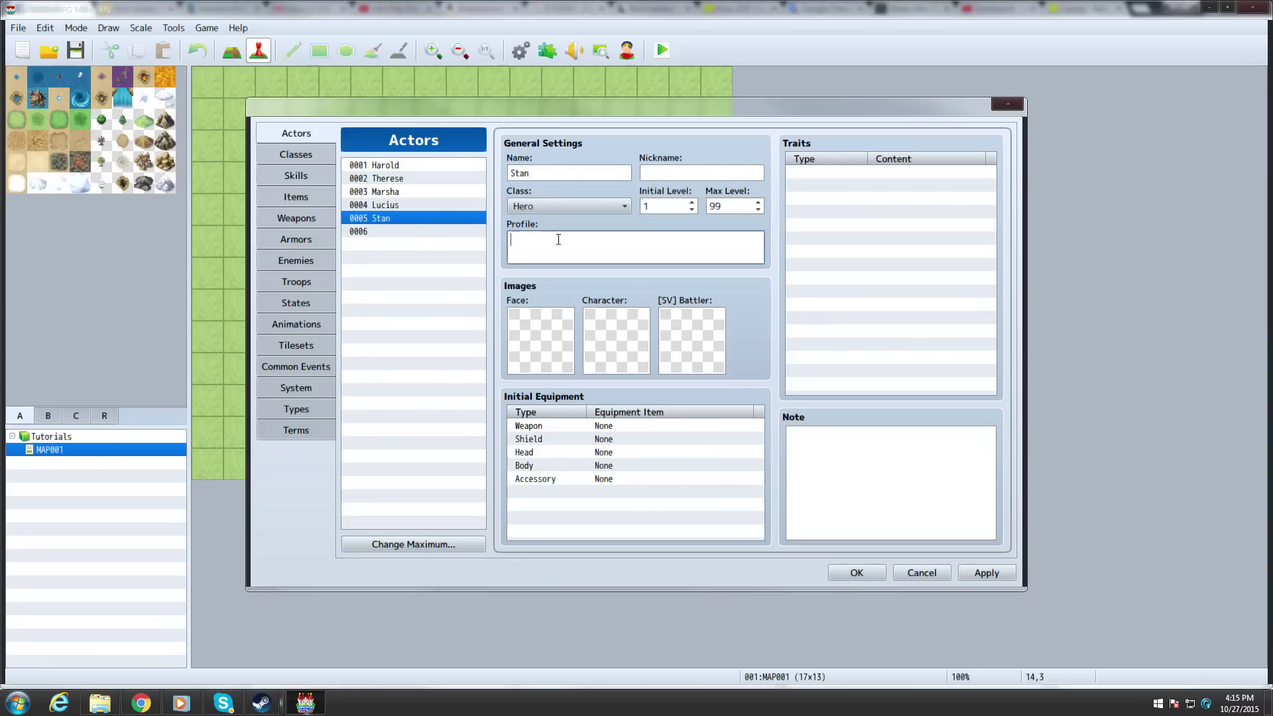
double_click(539, 339)
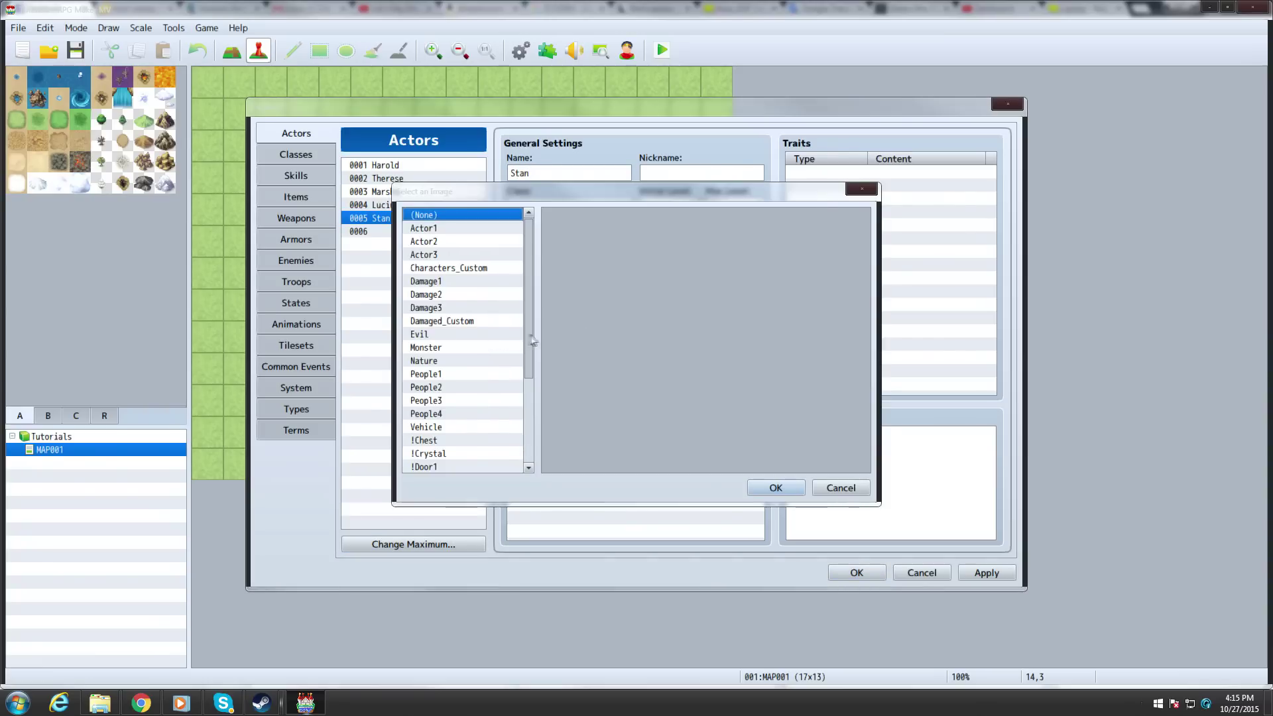